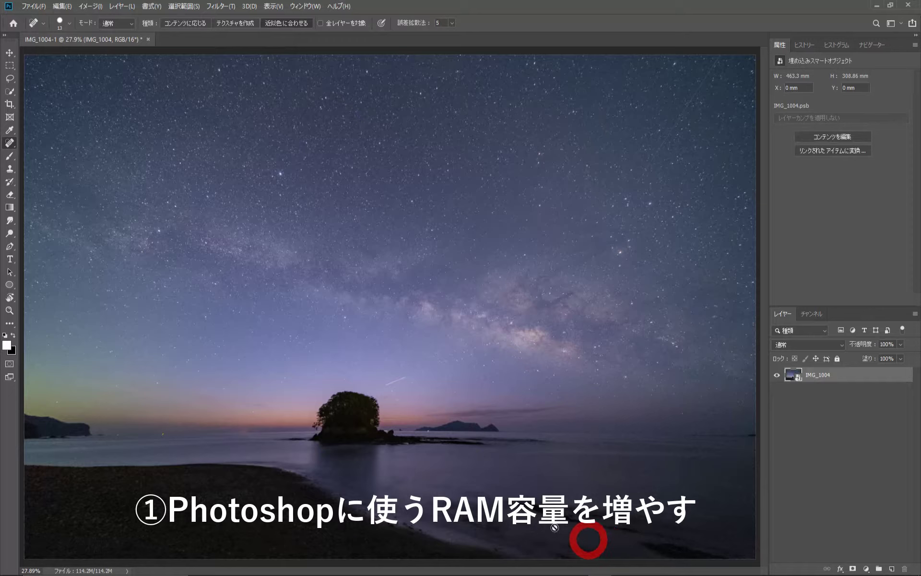
Open the Performance preferences showing 10607 MB (71%) RAM allocated to Photoshop
click(64, 9)
mouse_move(115, 410)
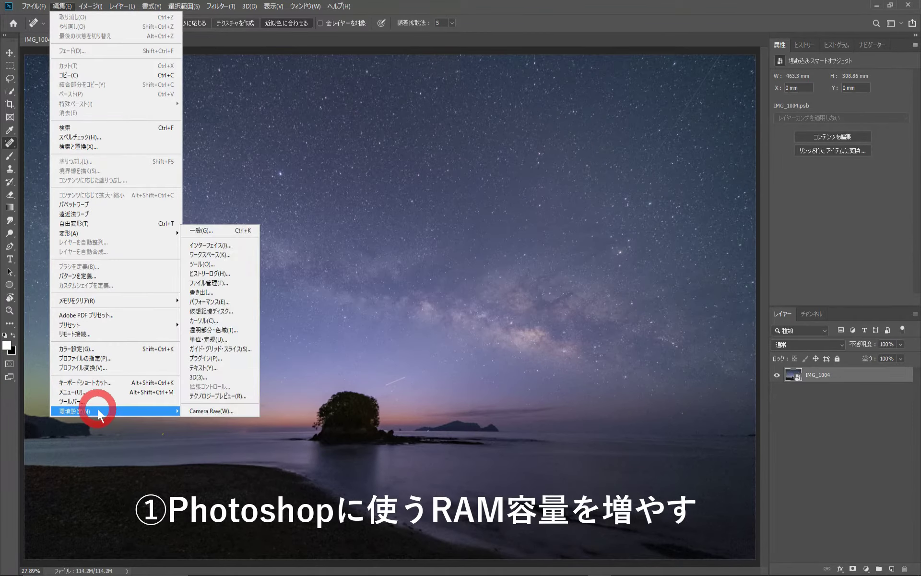
click(246, 303)
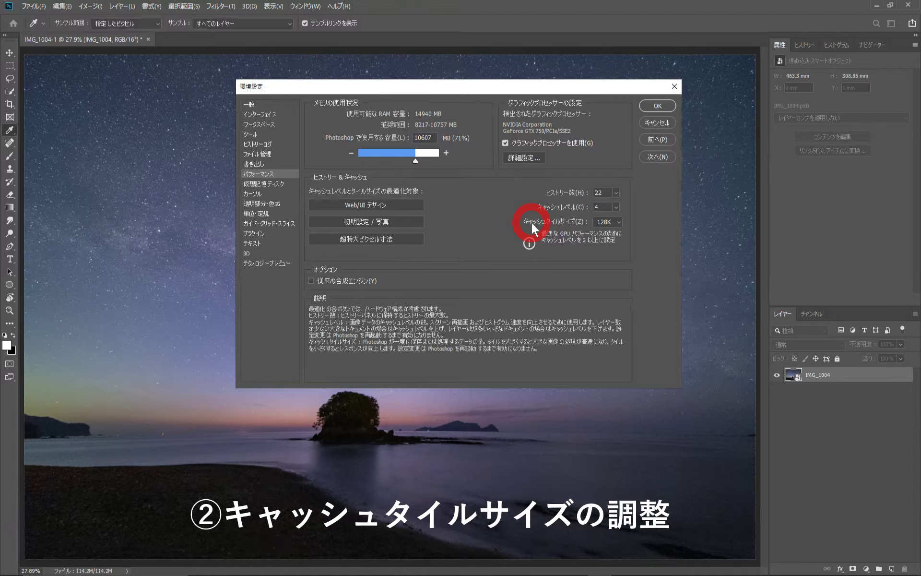
click(617, 222)
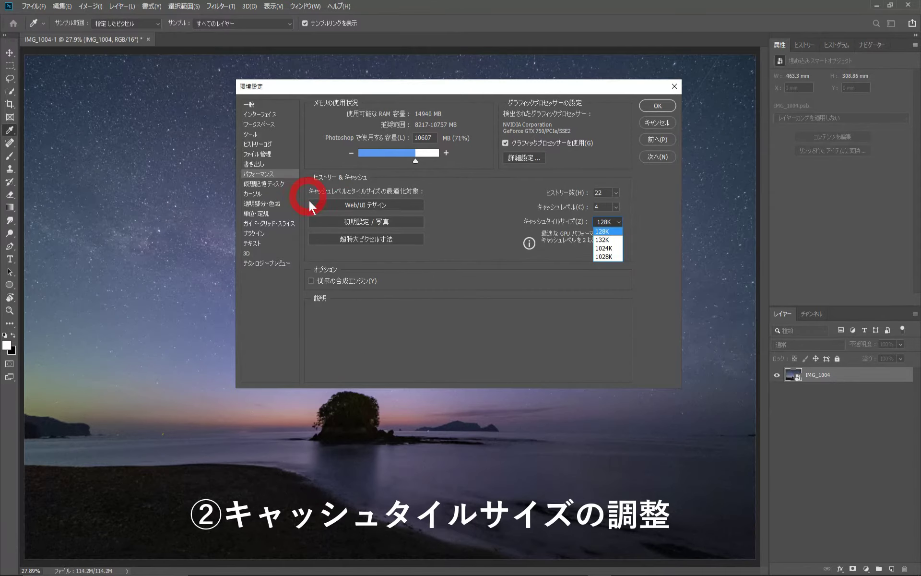
click(359, 222)
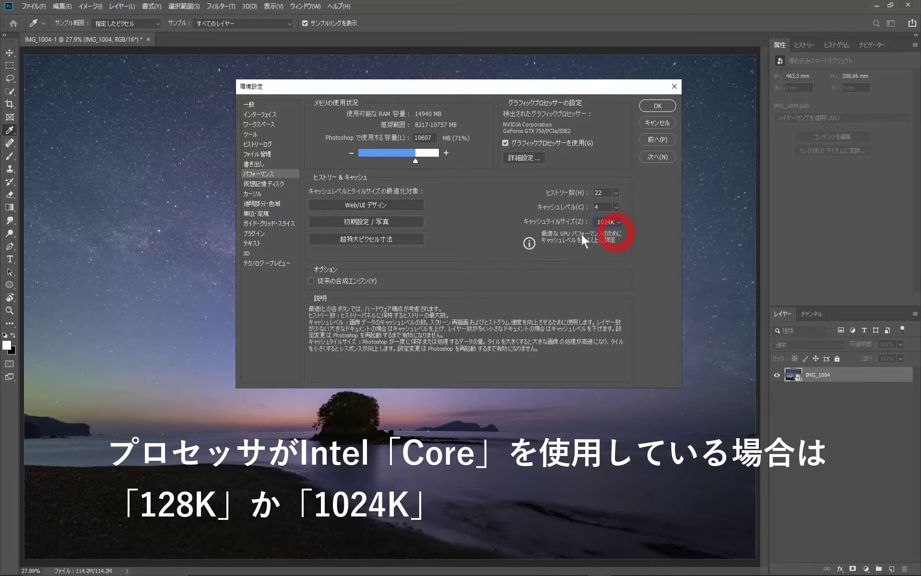
scroll(617, 220, up, 1)
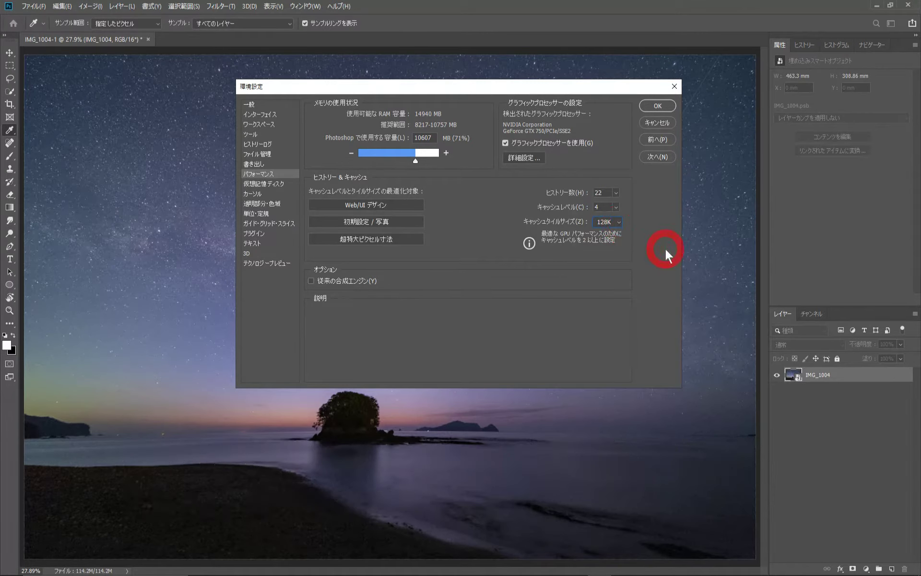
click(617, 222)
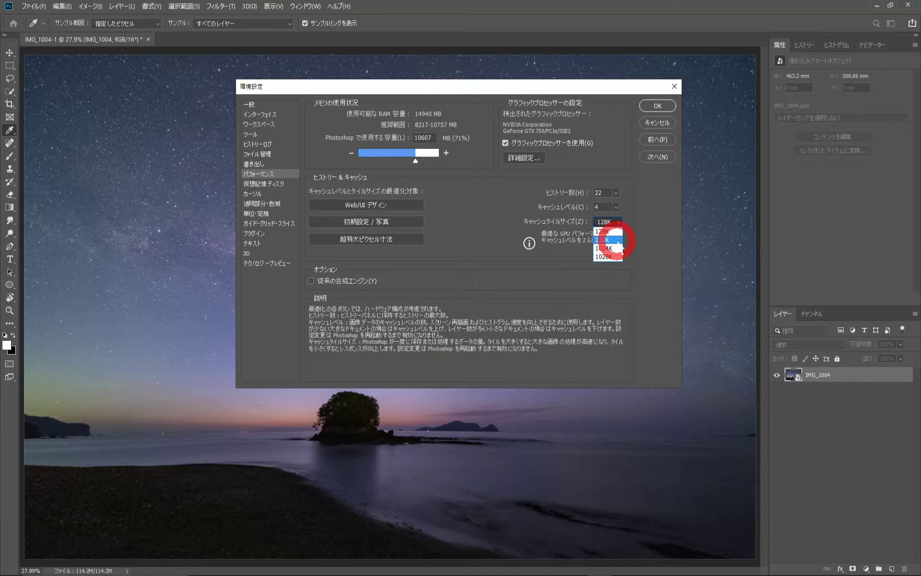
click(636, 221)
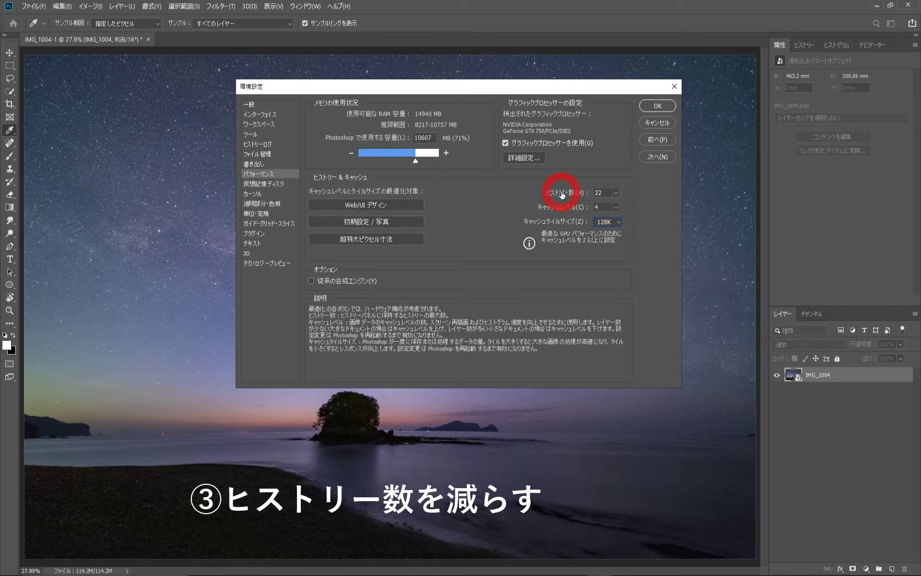
Change History States in Performance preferences from 22 to 18
click(599, 193)
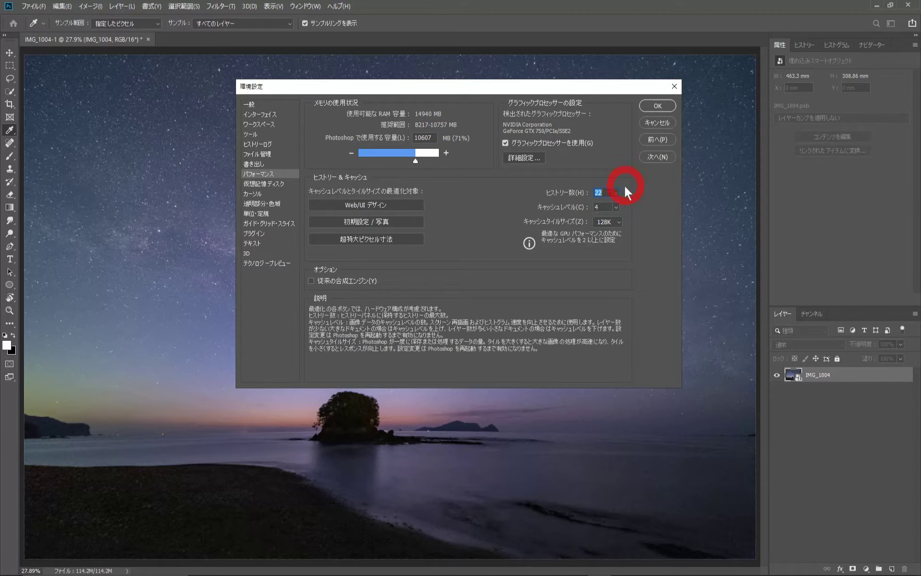
text(18)
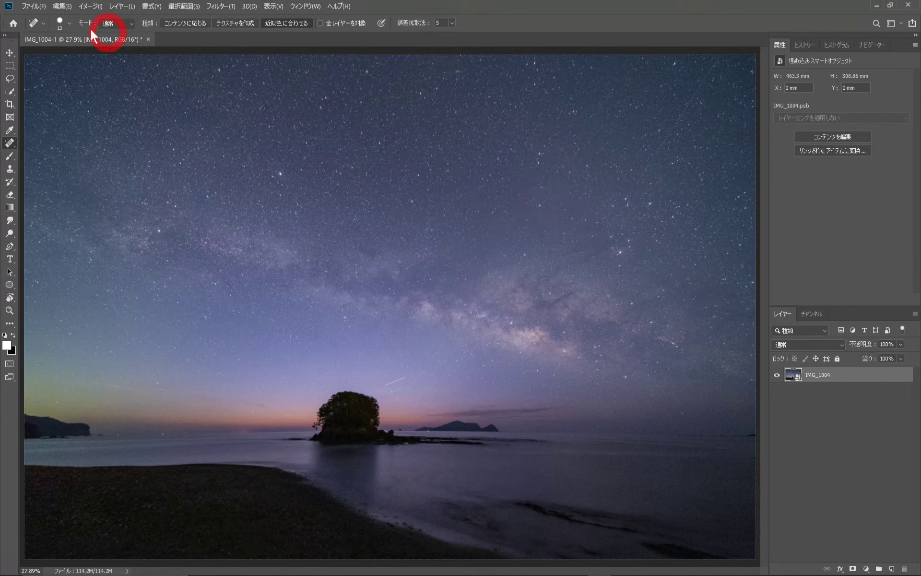
Review Scratch Disks preferences with drives I:, J: and K: enabled, then confirm and close
click(60, 7)
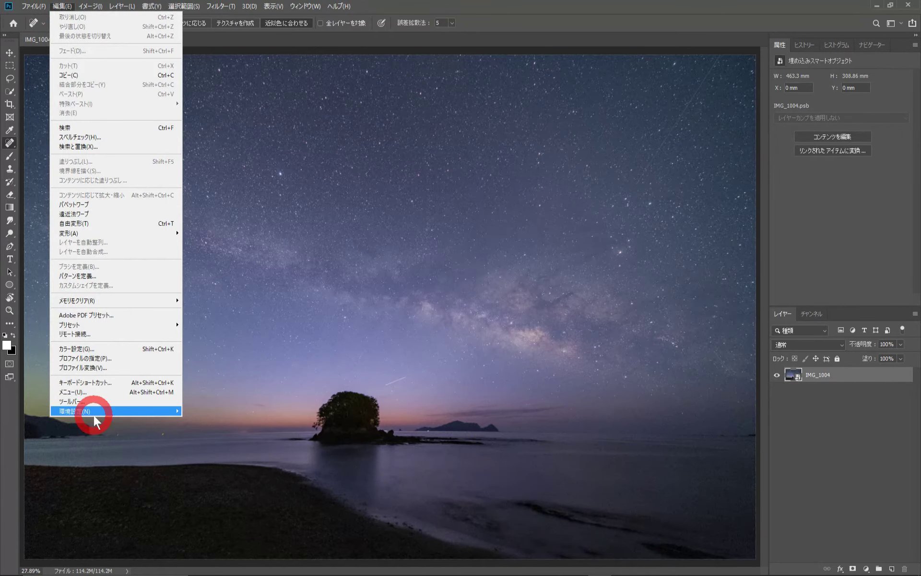
mouse_move(101, 410)
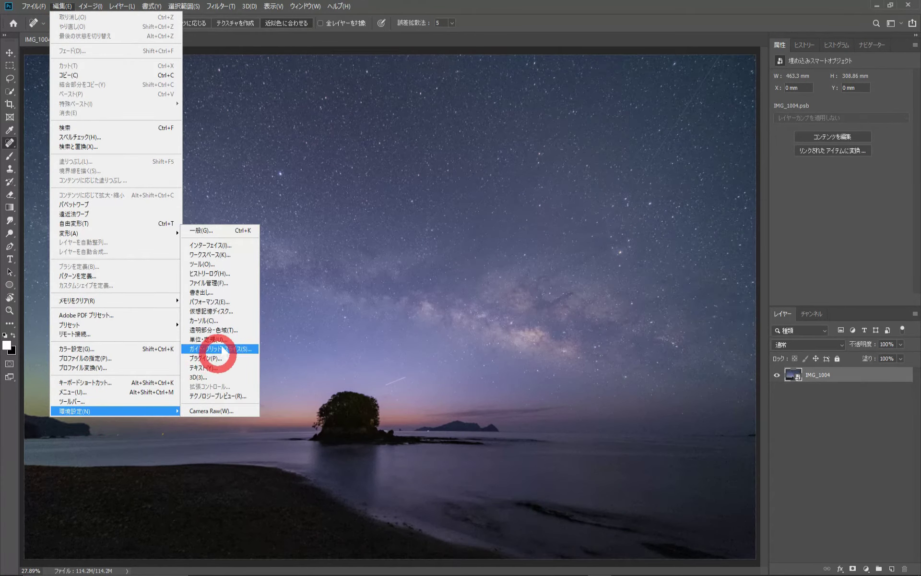
click(244, 310)
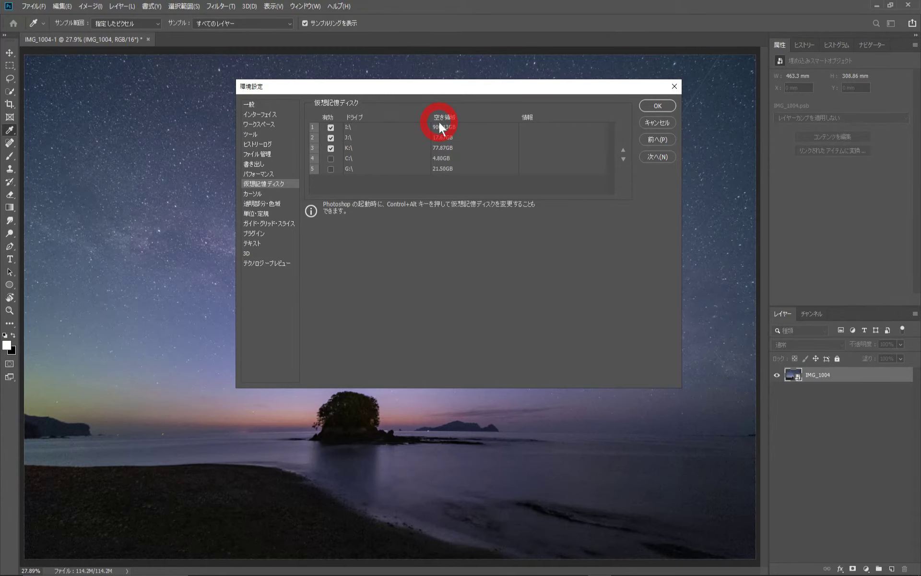
key(Return)
key(j)
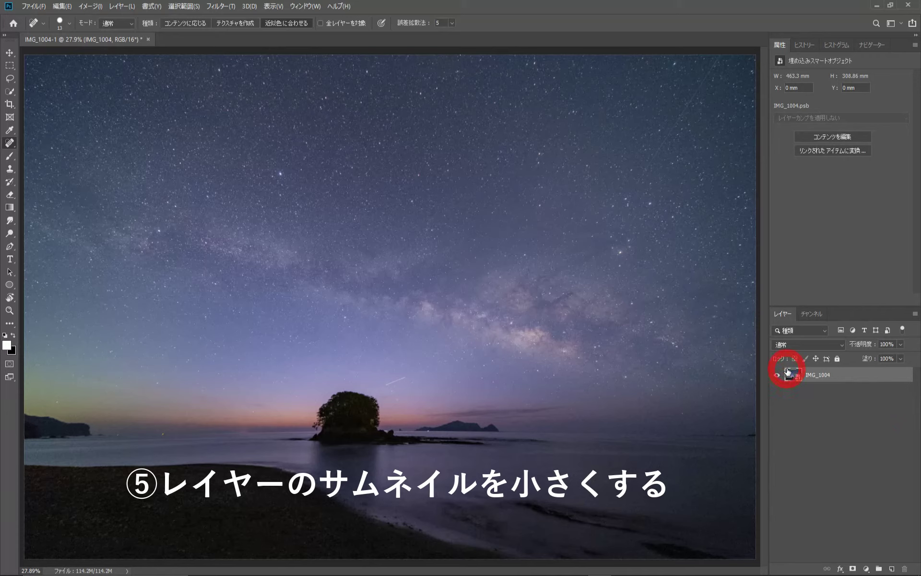
right_click(865, 448)
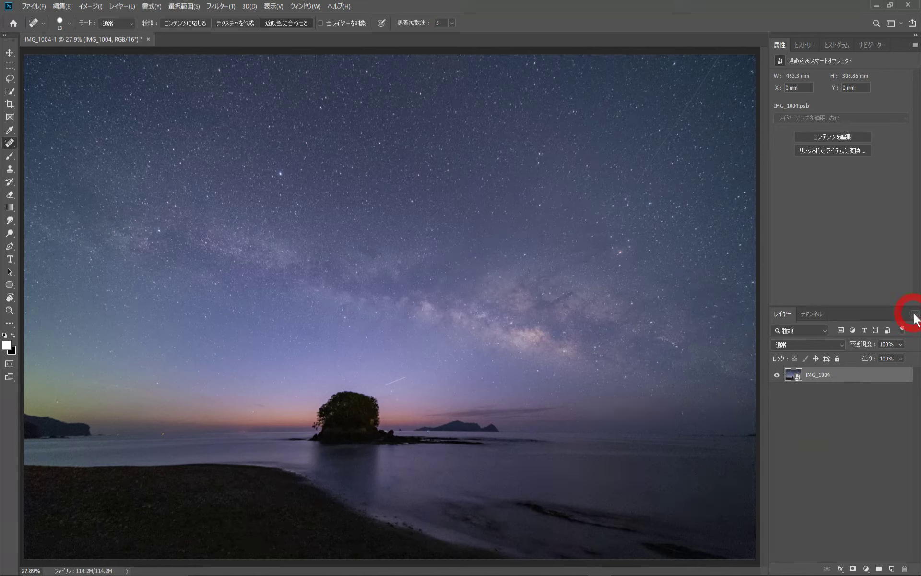
Set the Layers panel thumbnails to the largest size via Panel Options
click(915, 315)
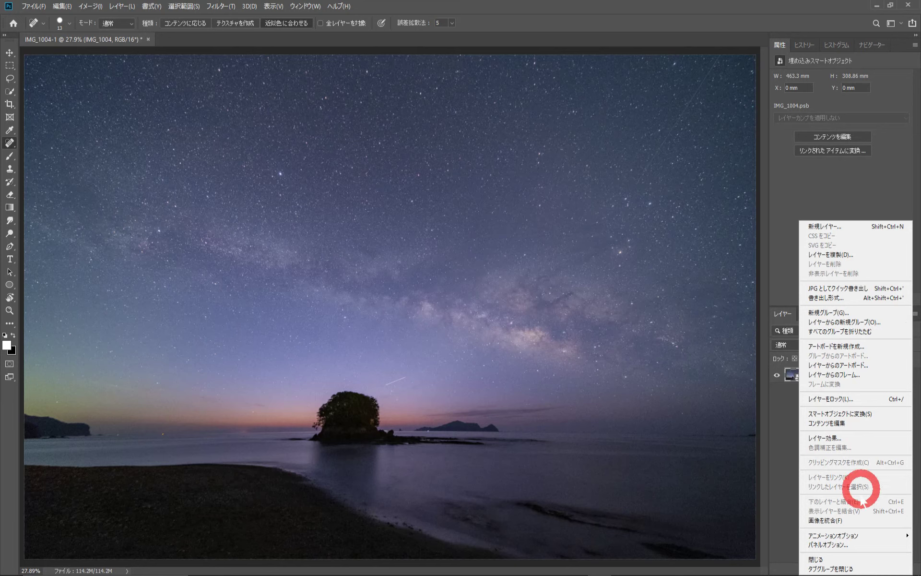
click(836, 544)
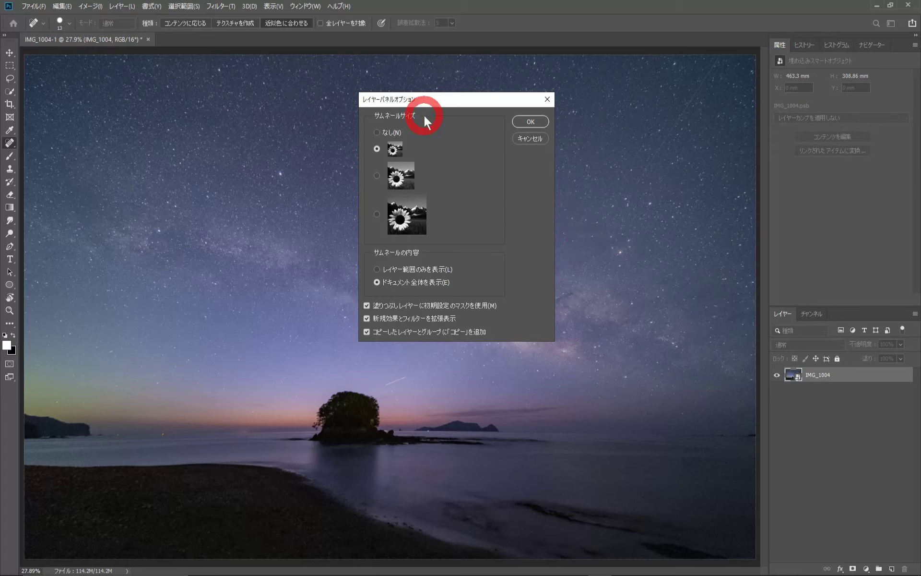
click(376, 149)
click(376, 214)
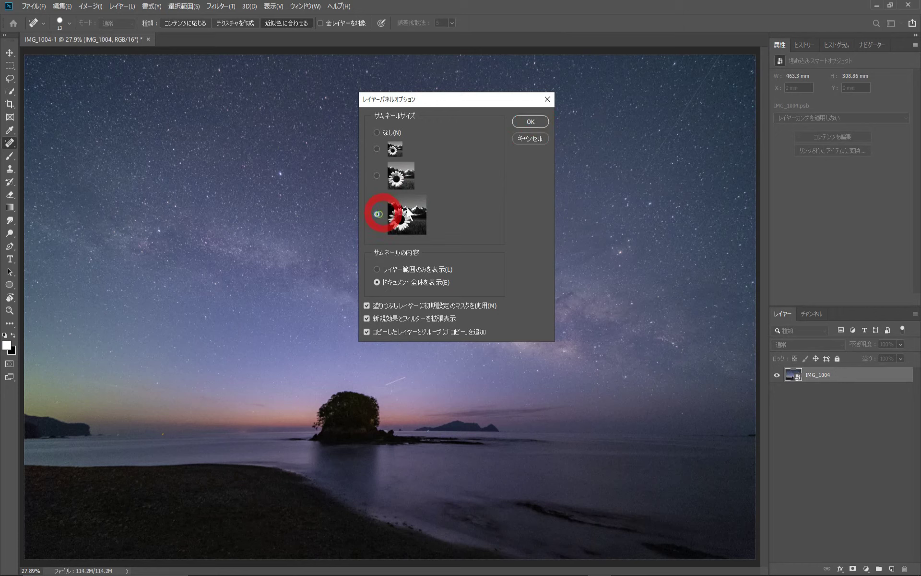
click(538, 124)
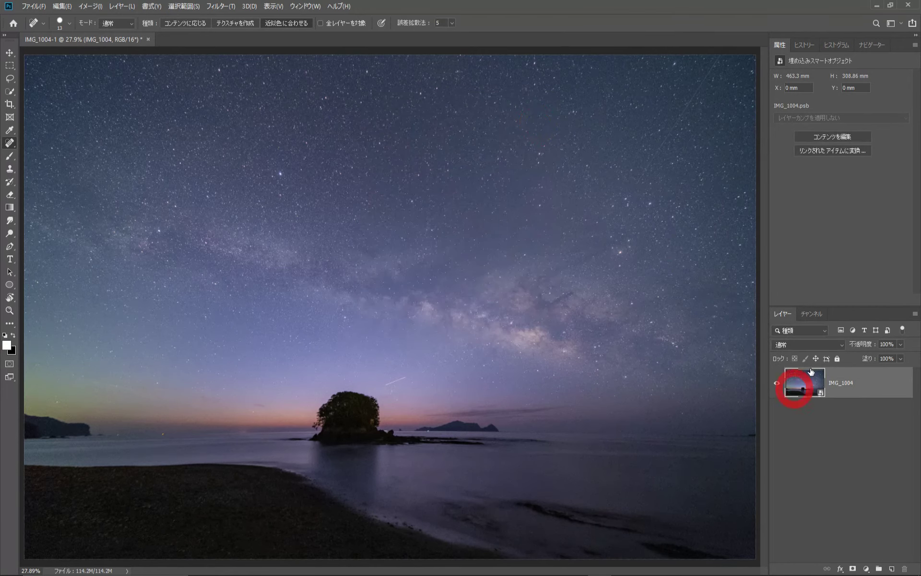
Switch the Layers panel thumbnails back to the small size
right_click(865, 467)
click(868, 540)
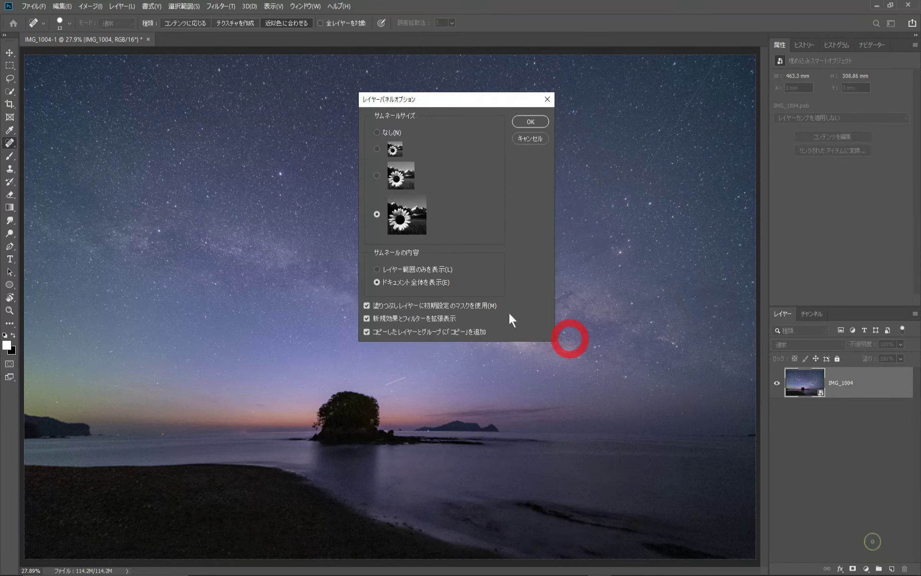
click(377, 148)
click(530, 122)
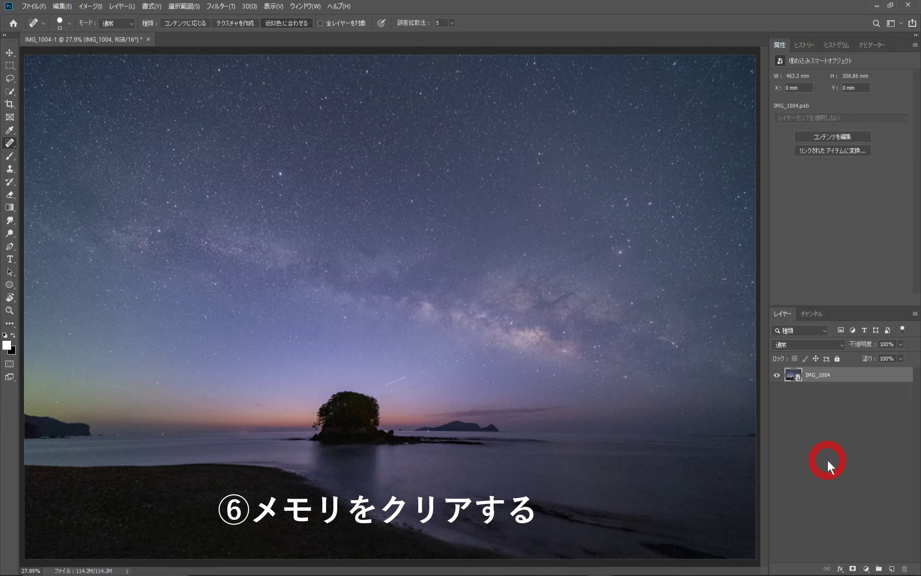
Purge the Video Cache from memory via Edit > Purge
click(61, 5)
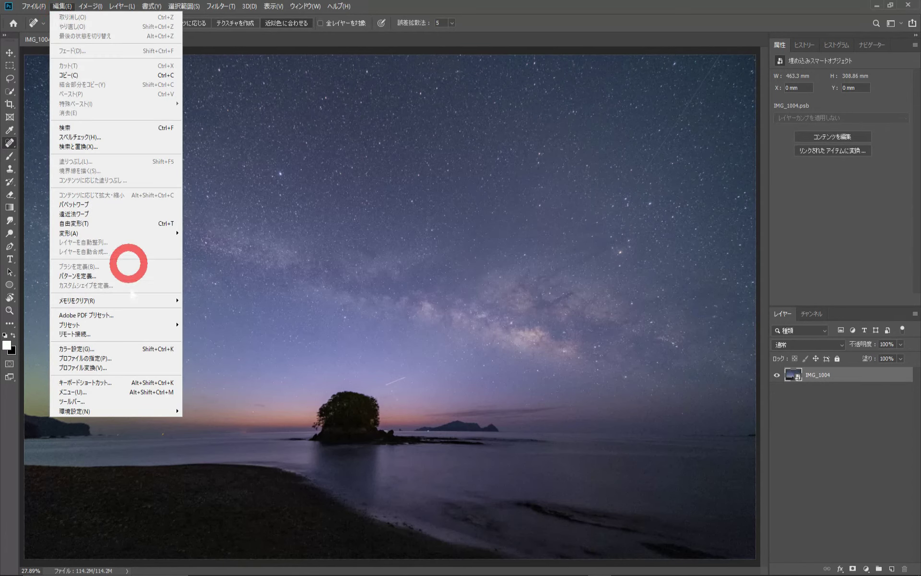
mouse_move(107, 300)
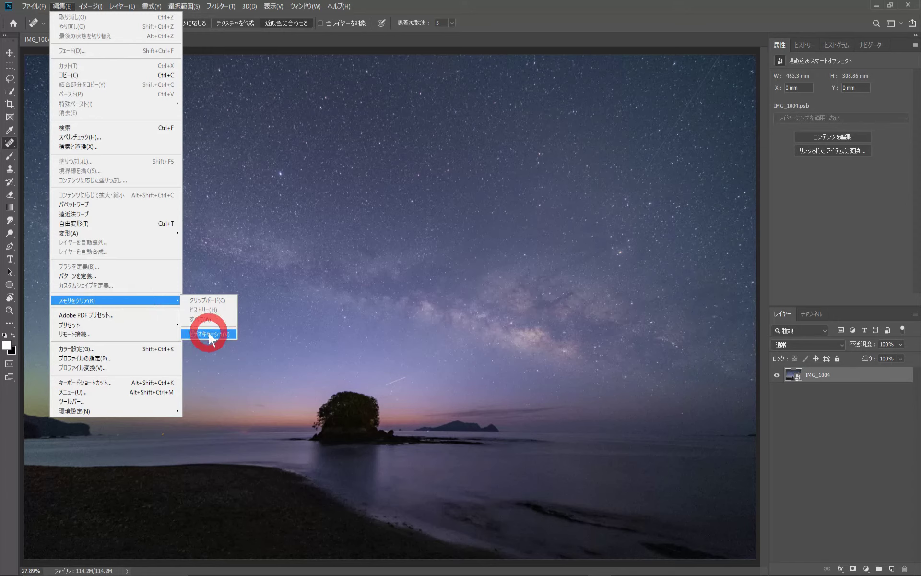
click(211, 335)
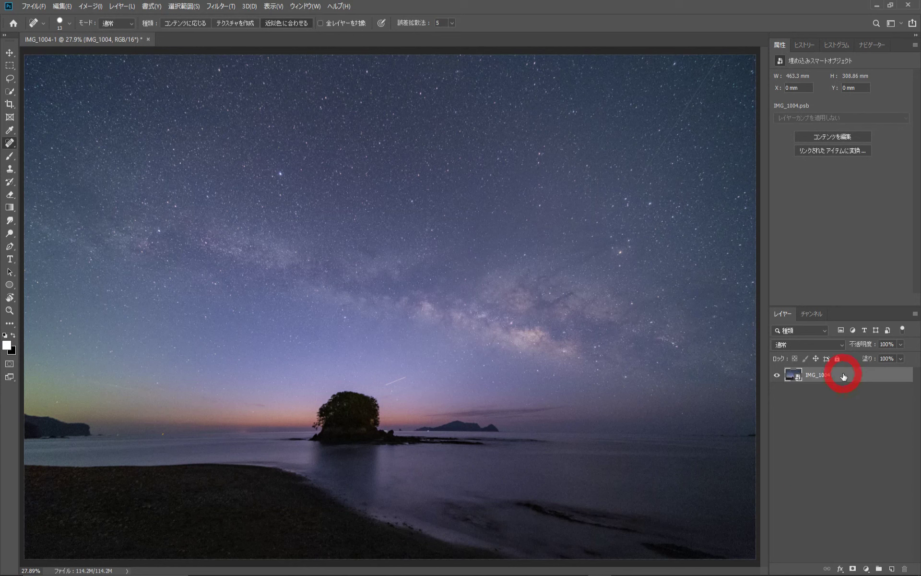
Rasterize the IMG_1004 smart object layer into a pixel layer
right_click(844, 377)
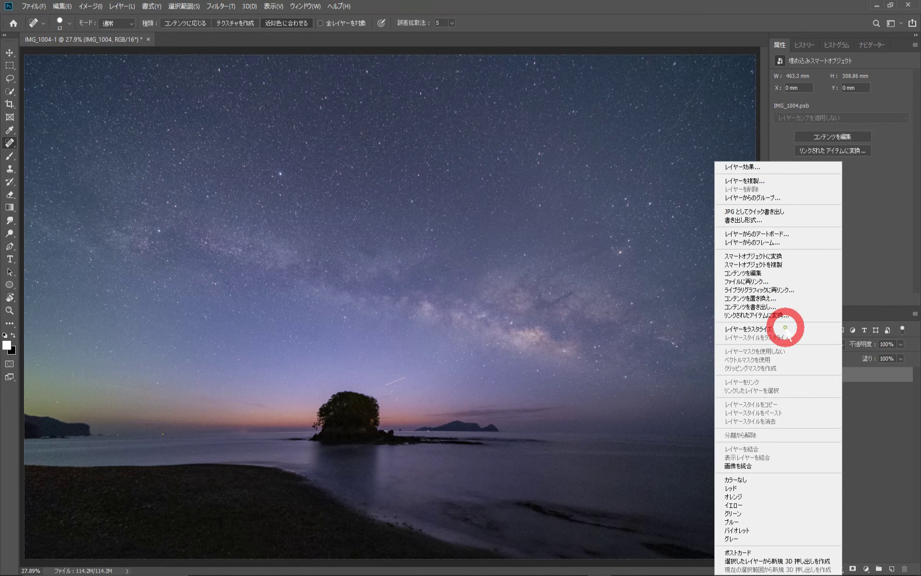
click(787, 329)
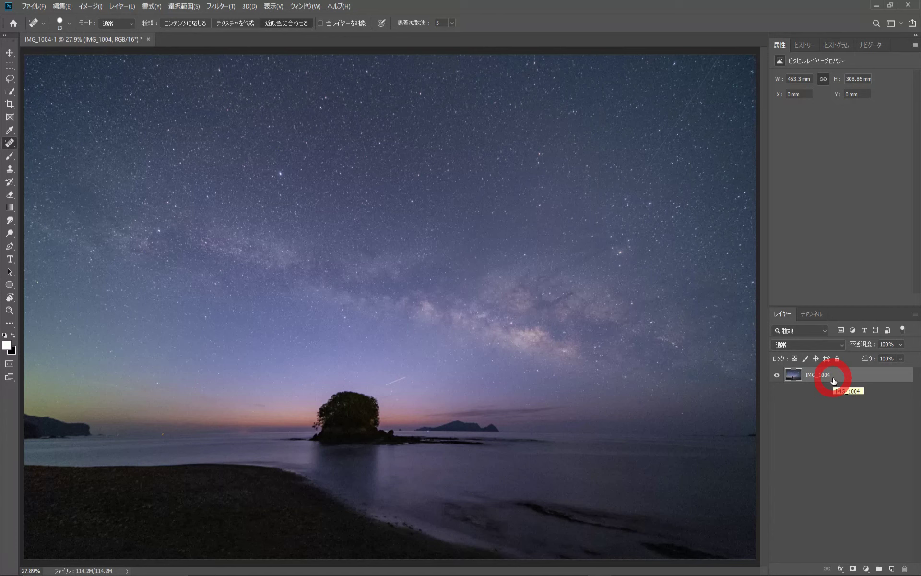